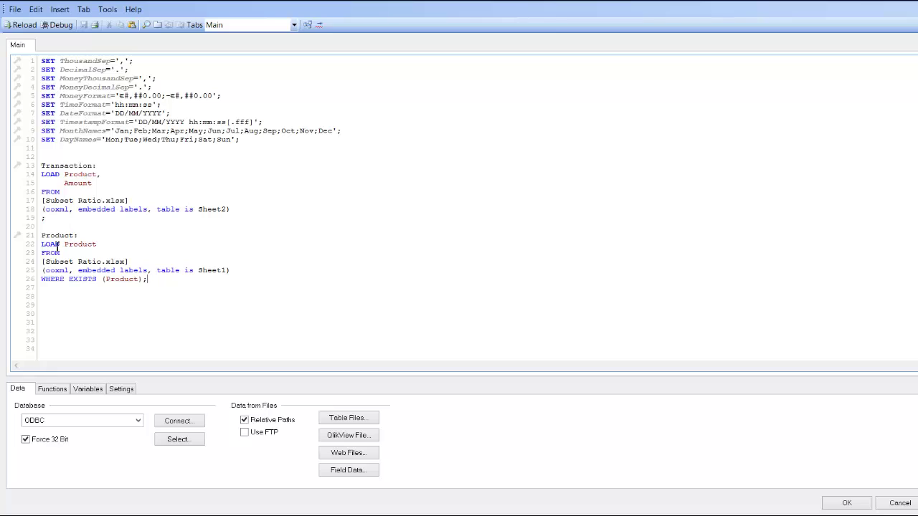
# Add a semicolon after WHERE EXISTS (Product) at the end of line 26
pyautogui.click(141, 281)
pyautogui.write(';')
pyautogui.click(144, 281)
# Delete the WHERE EXISTS (Product) clause and cut out the Product load block
pyautogui.moveTo(142, 279); pyautogui.dragTo(44, 284)
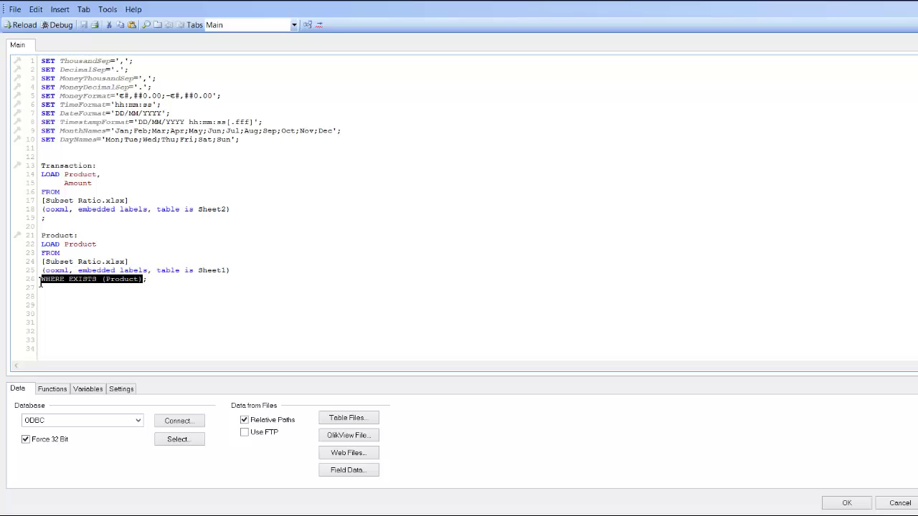
pyautogui.press('Delete')
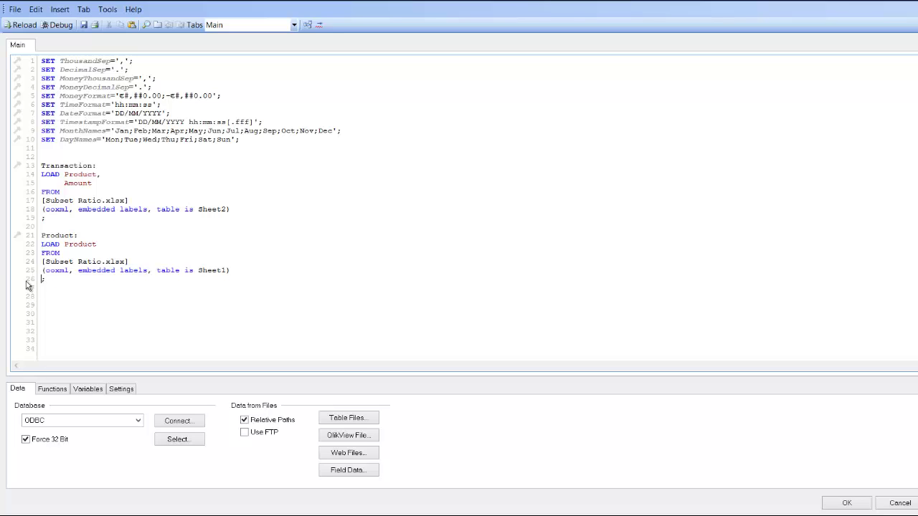
pyautogui.moveTo(54, 281); pyautogui.dragTo(42, 236)
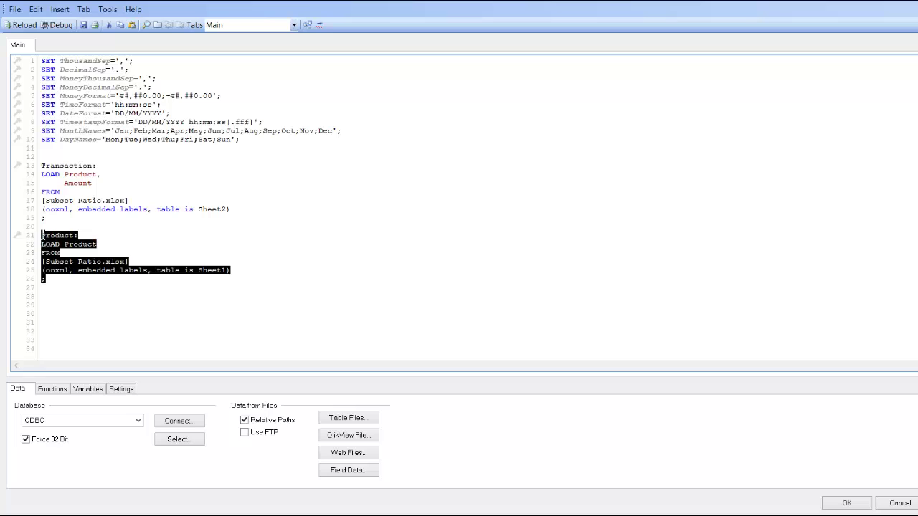
pyautogui.press('Delete')
# Paste the Product load above the Transaction load and reload the data
pyautogui.click(52, 151)
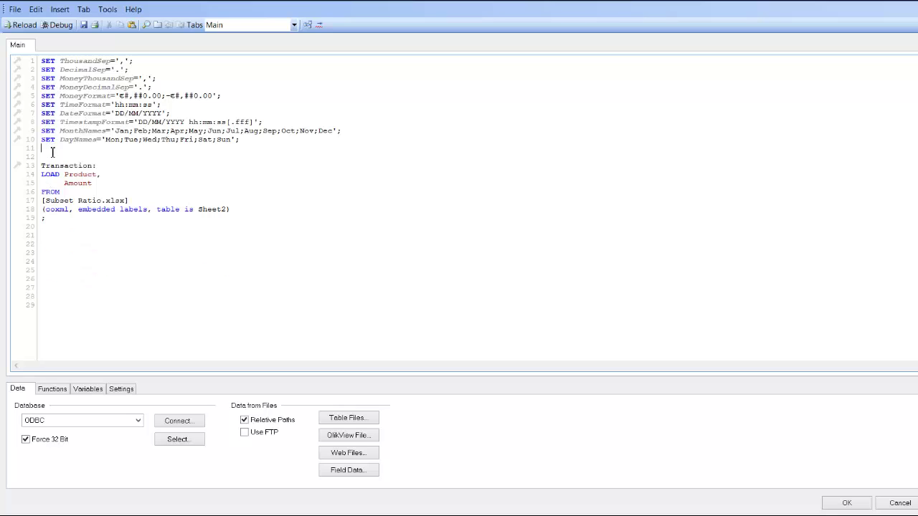
pyautogui.press('Return')
pyautogui.press('Return')
pyautogui.write('Product: LOAD Product FROM [Subset Ratio.xlsx] (ooxml, embedded labels, table is Sheet2);')
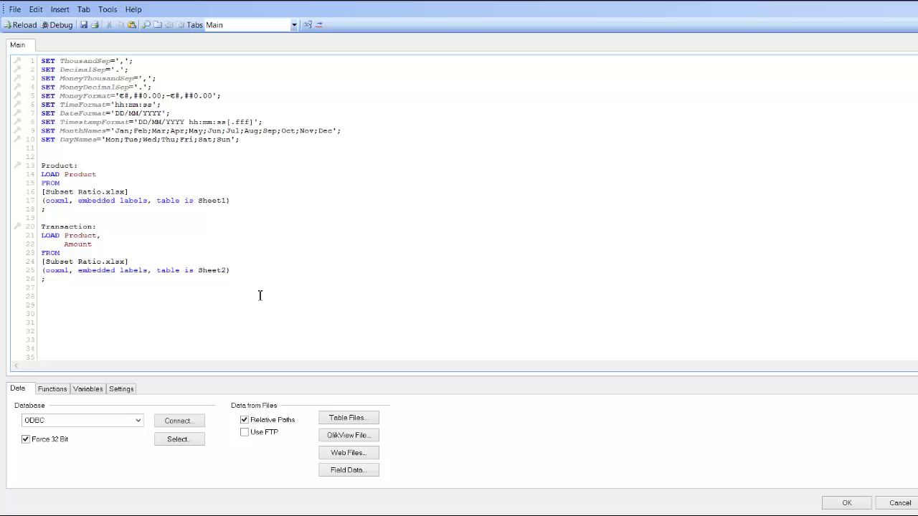
pyautogui.hotkey('ctrl', 'r')
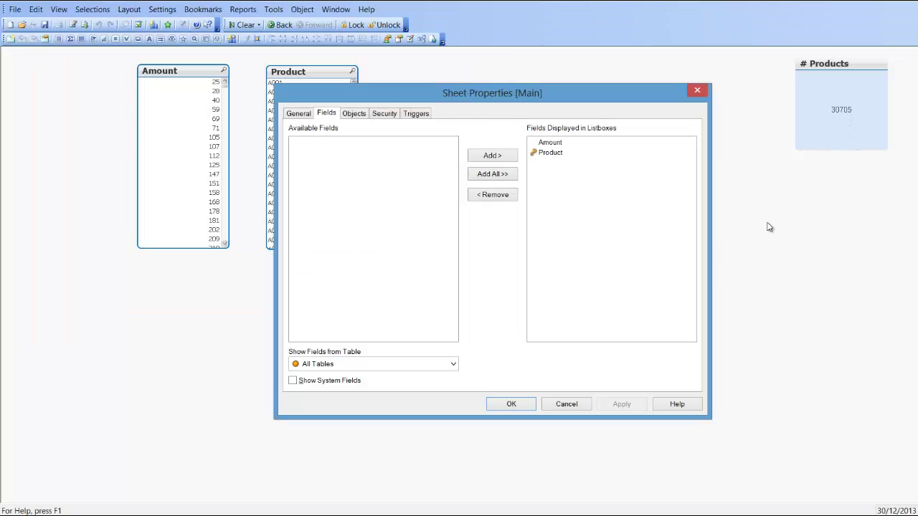
# Close Sheet Properties, with # Products now showing 30705
pyautogui.click(521, 406)
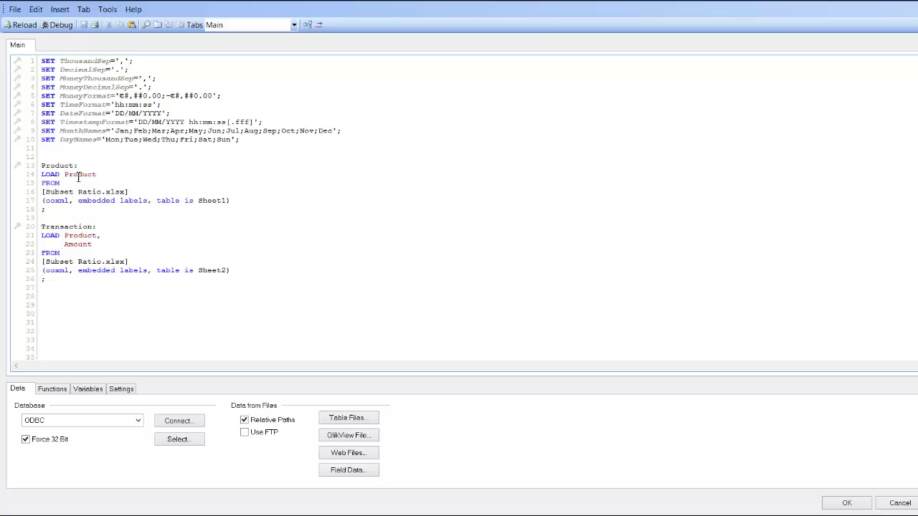
# Below Transaction, enter Temp_Product: RIGHT KEEP (Product) LOAD DISTINCT Product Resident Transaction
pyautogui.click(122, 279)
pyautogui.write('Temp Product:')
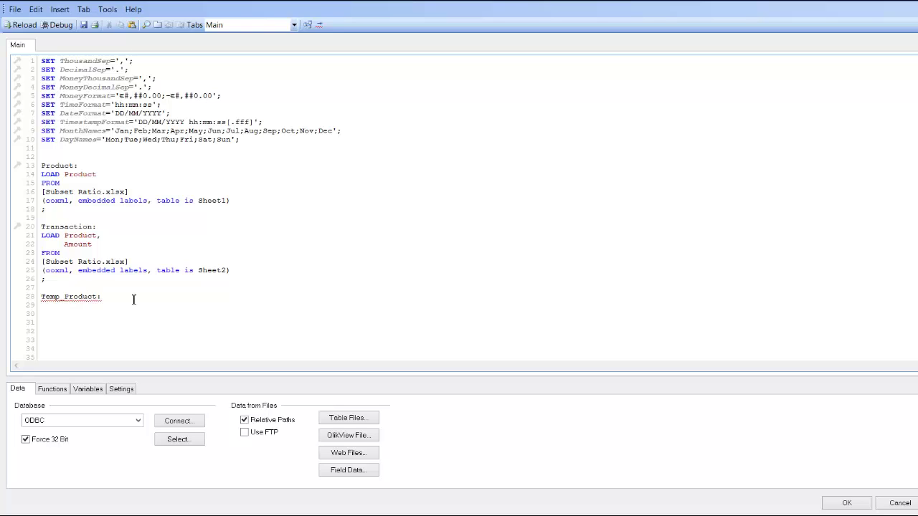
pyautogui.press('Return')
pyautogui.write('RIGHT ')
pyautogui.write('KEEP')
pyautogui.write(' ()')
pyautogui.write('Product')
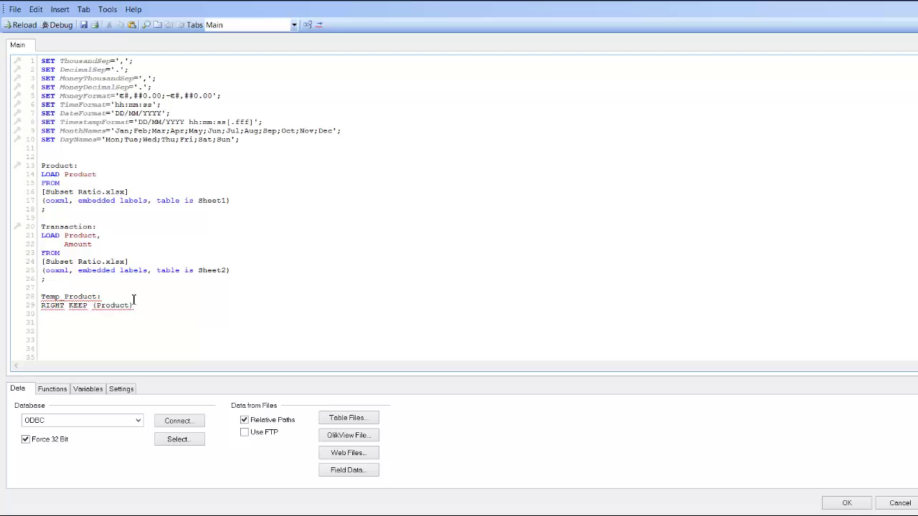
pyautogui.press('Return')
pyautogui.write('LOAD DISTIN')
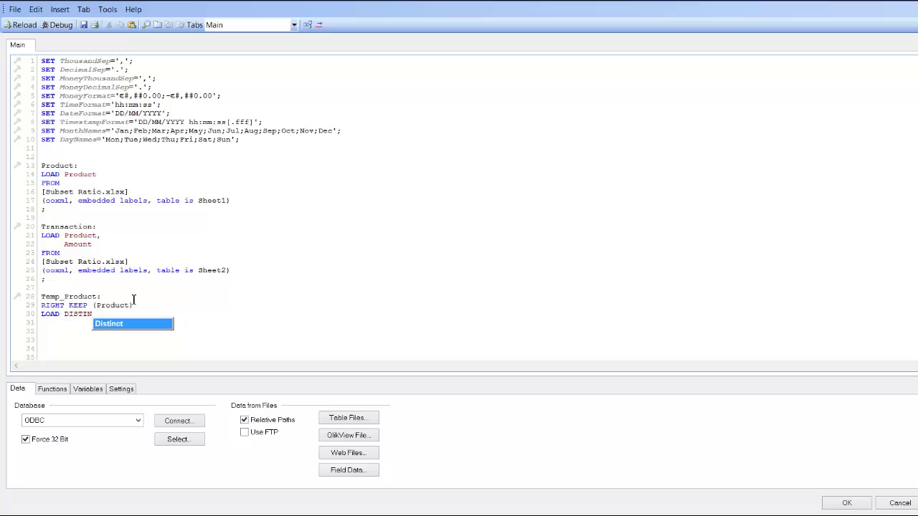
pyautogui.write('CT ')
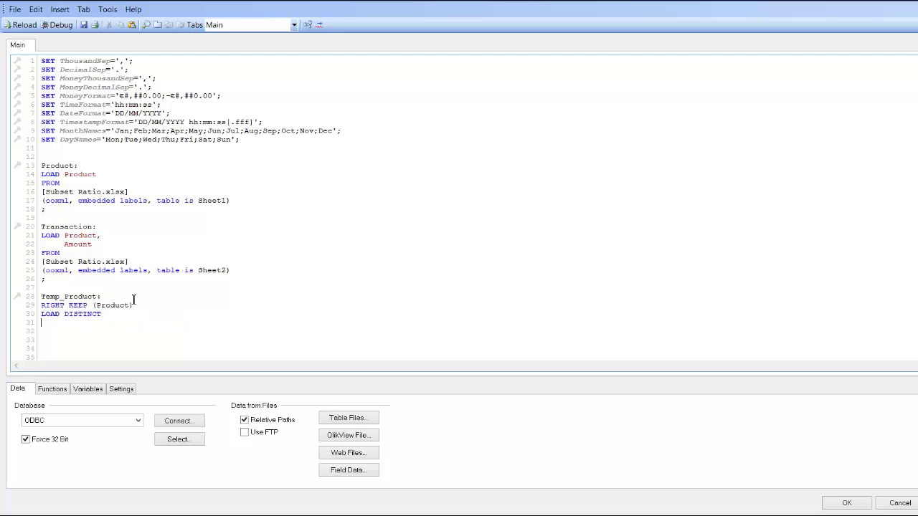
pyautogui.write('Product ')
pyautogui.write('Resident')
pyautogui.write(' Tr')
pyautogui.write('ansaction;')
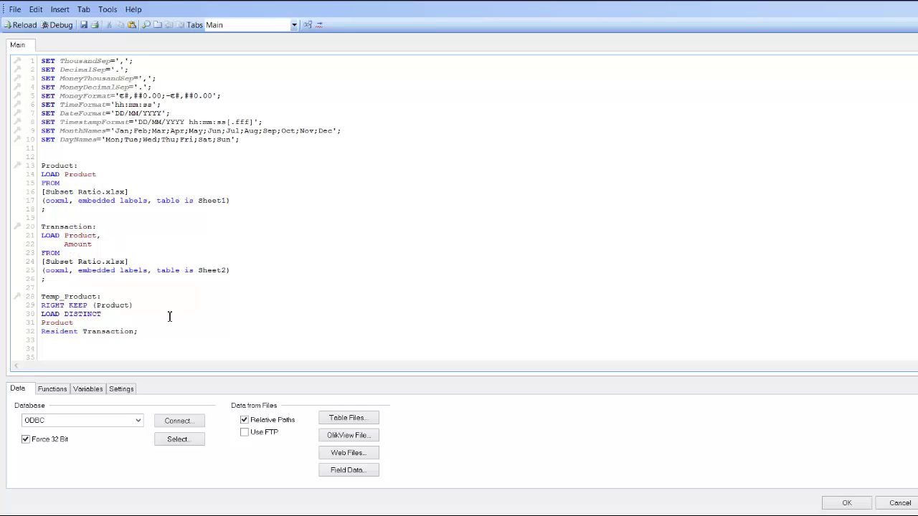
# Reload to get 934 products, then check the Product links among Temp_Product, Product and Transaction
pyautogui.hotkey('ctrl', 'r')
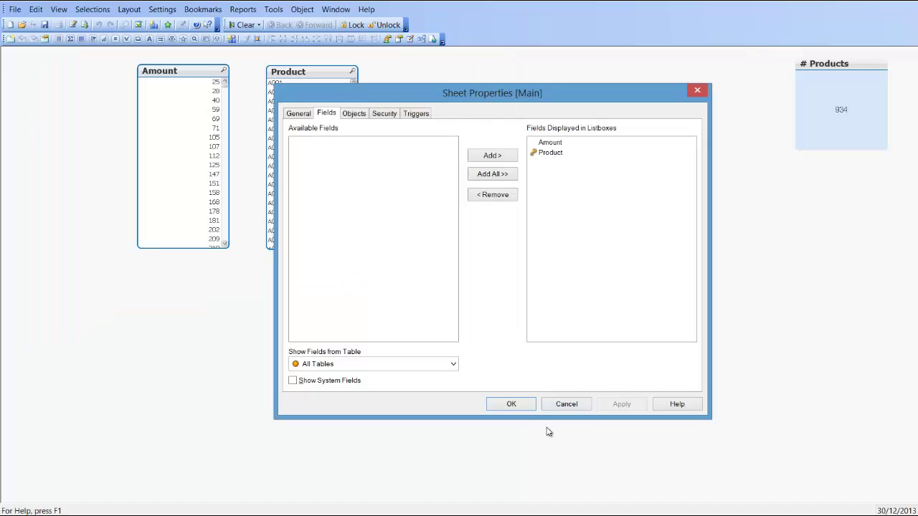
pyautogui.click(521, 407)
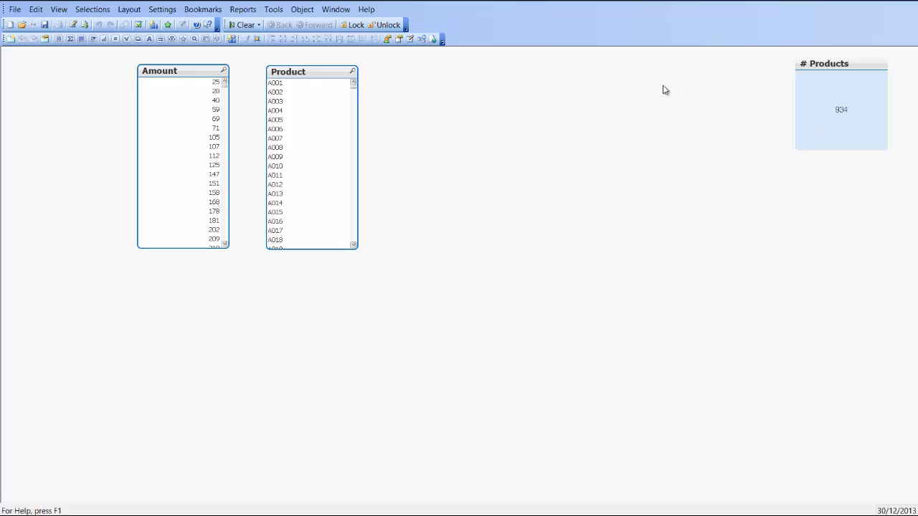
pyautogui.hotkey('ctrl', 't')
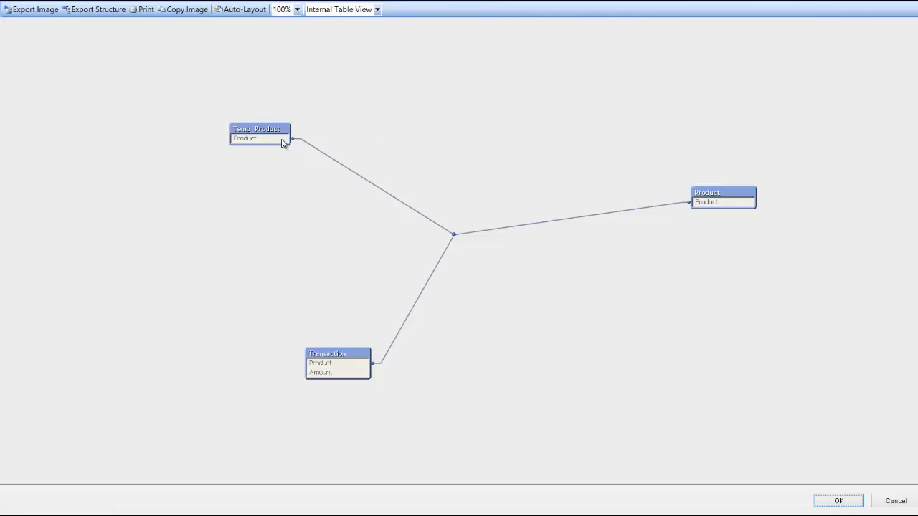
pyautogui.moveTo(279, 144)
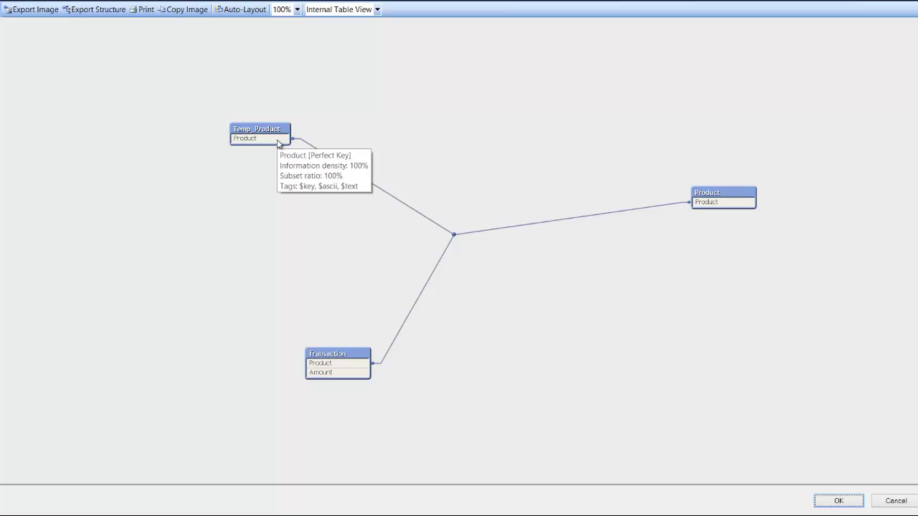
pyautogui.moveTo(721, 203)
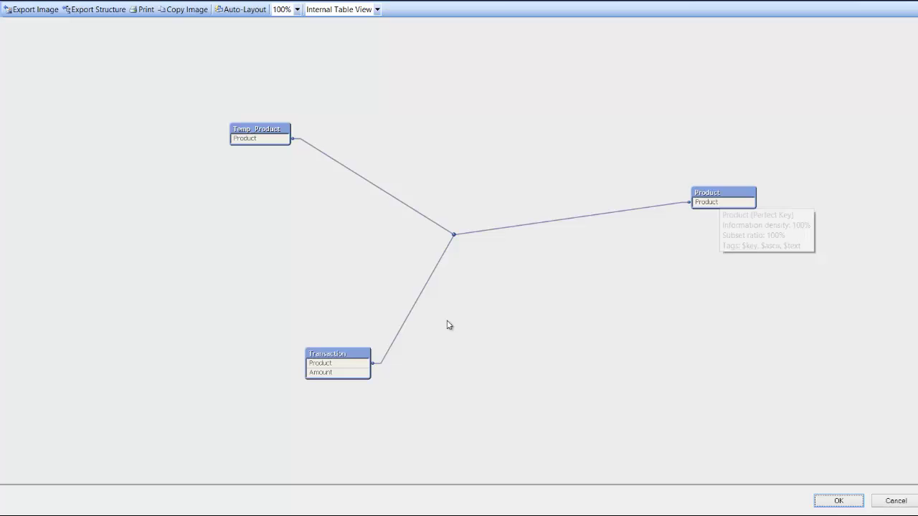
pyautogui.moveTo(346, 367)
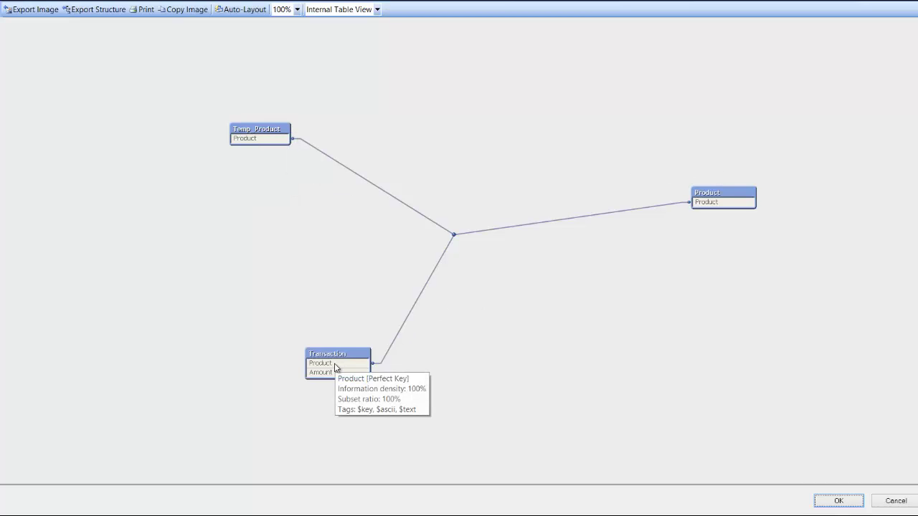
pyautogui.click(836, 500)
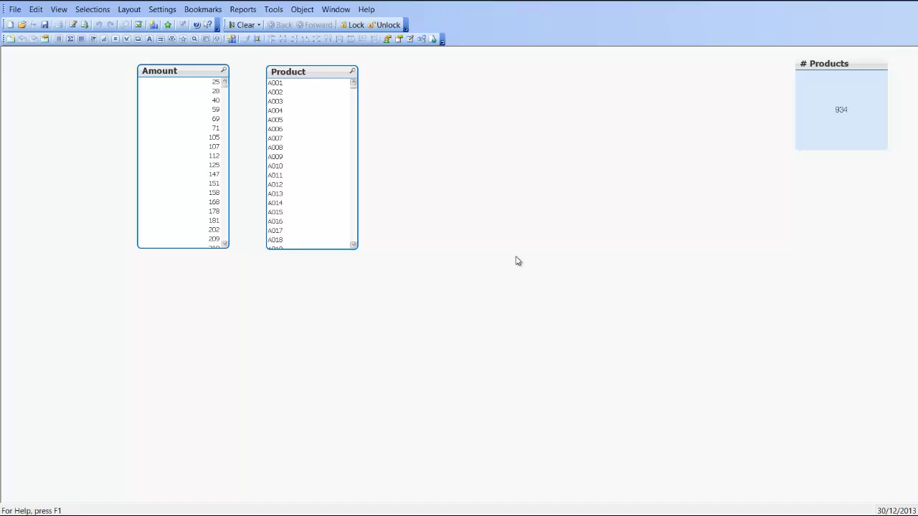
# Add DROP TABLE Temp_Product; on a new line after Resident Transaction
pyautogui.hotkey('ctrl', 'e')
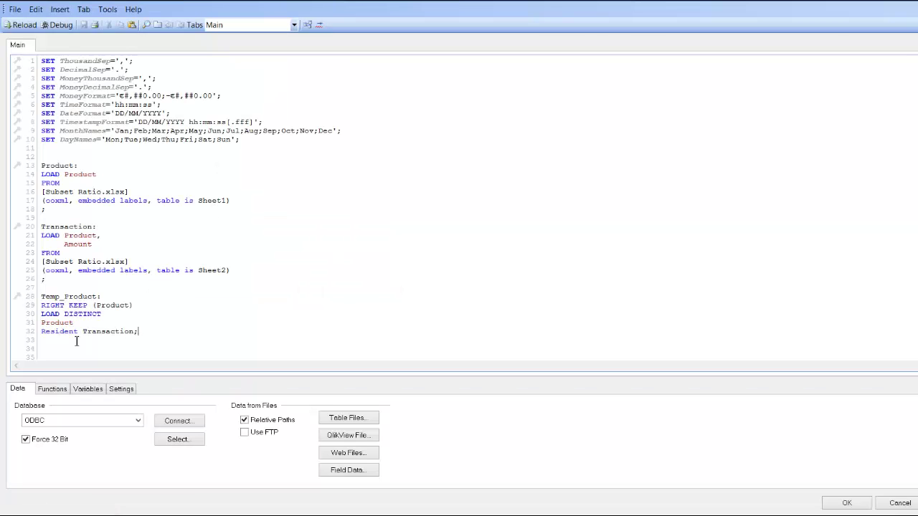
pyautogui.click(151, 333)
pyautogui.press('Return')
pyautogui.press('Return')
pyautogui.write('DROP TABL')
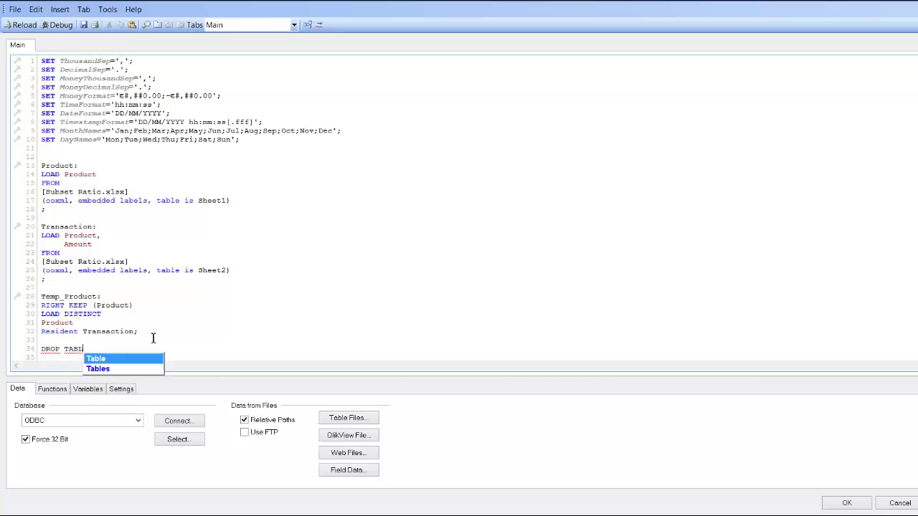
pyautogui.write('E')
pyautogui.press('Escape')
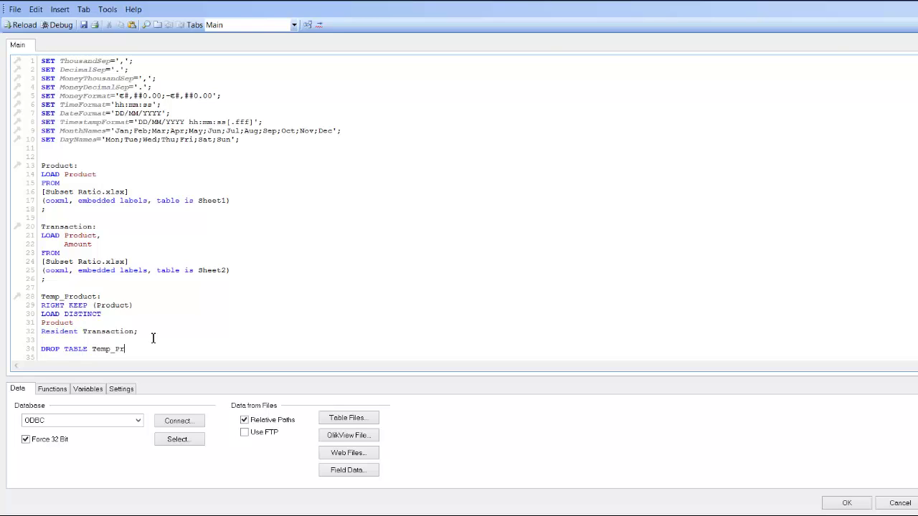
pyautogui.write('Temp_Product;')
pyautogui.scroll(-1, 273, 331)
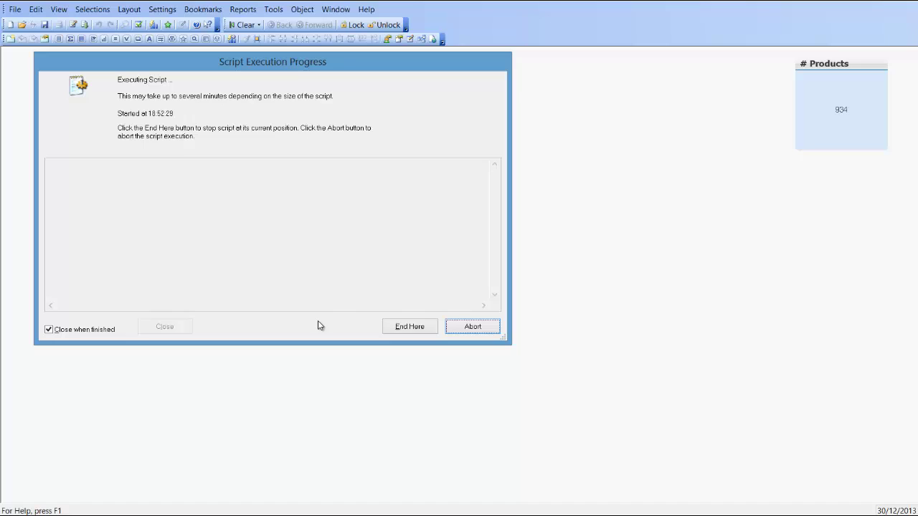
pyautogui.click(524, 408)
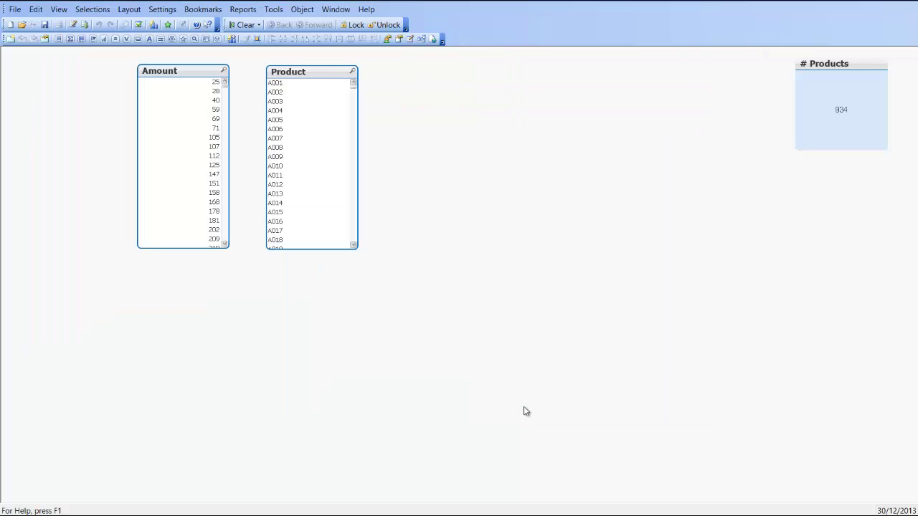
pyautogui.hotkey('ctrl', 't')
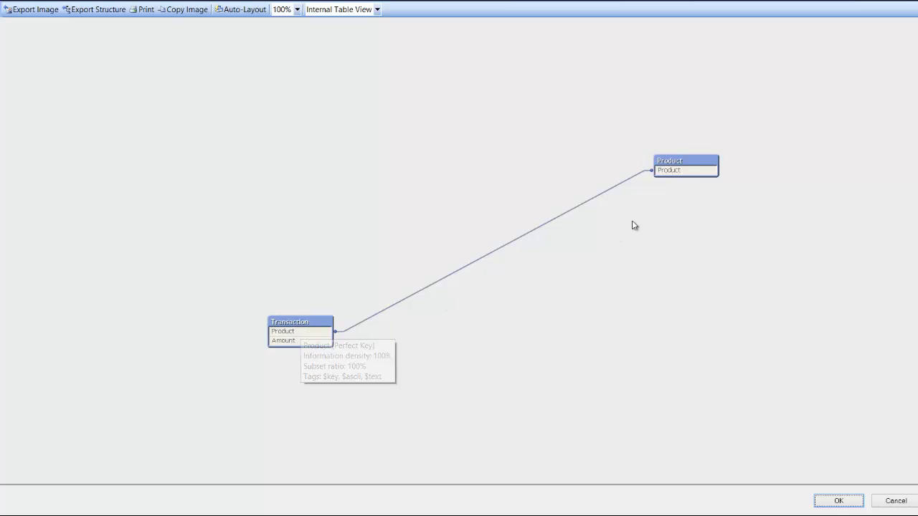
pyautogui.moveTo(681, 172)
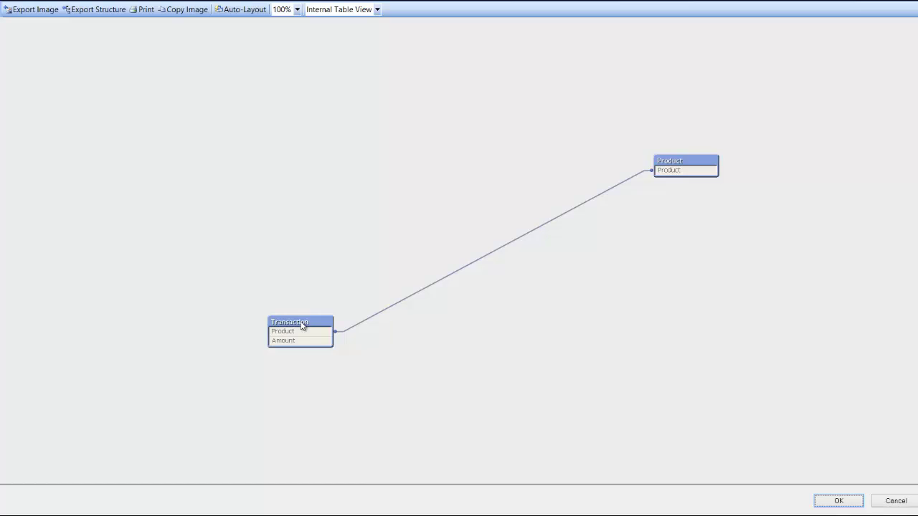
pyautogui.moveTo(307, 333)
pyautogui.click(838, 501)
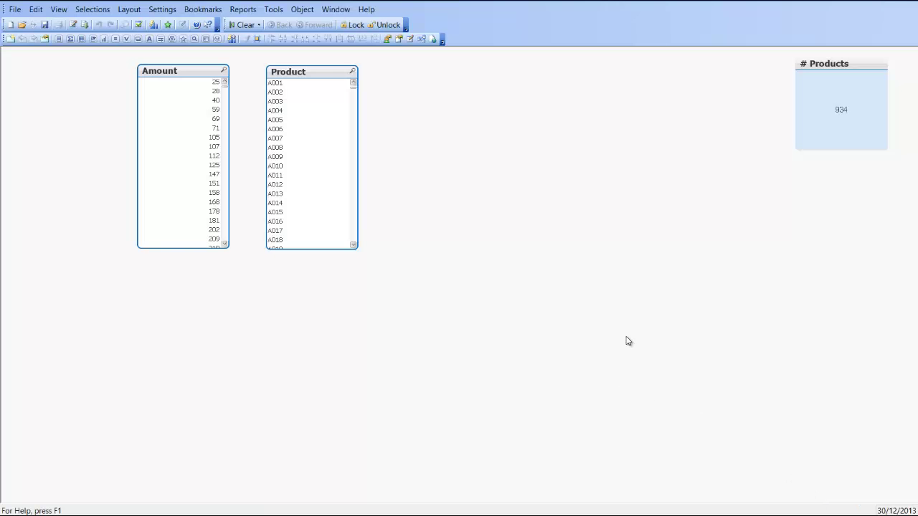
pyautogui.hotkey('ctrl', 'e')
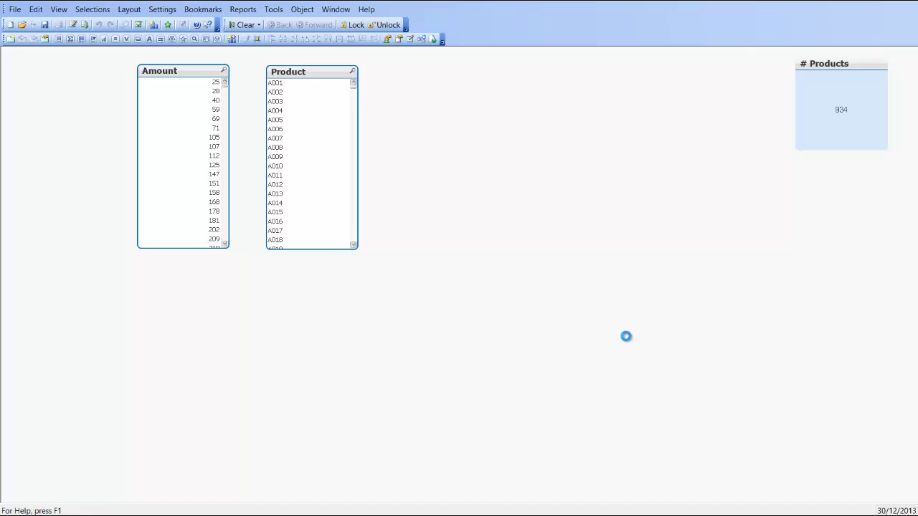
# Move the Transaction load block above the Product load
pyautogui.moveTo(46, 253); pyautogui.dragTo(41, 200)
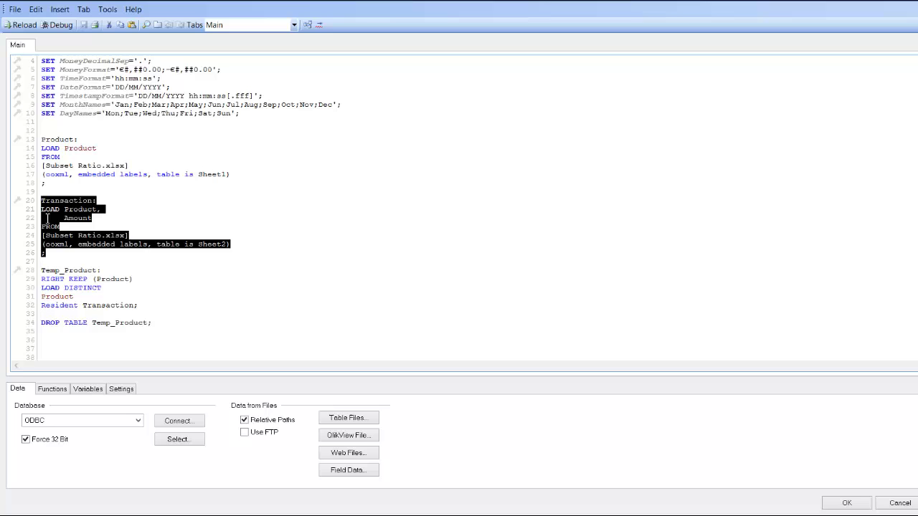
pyautogui.press('Delete')
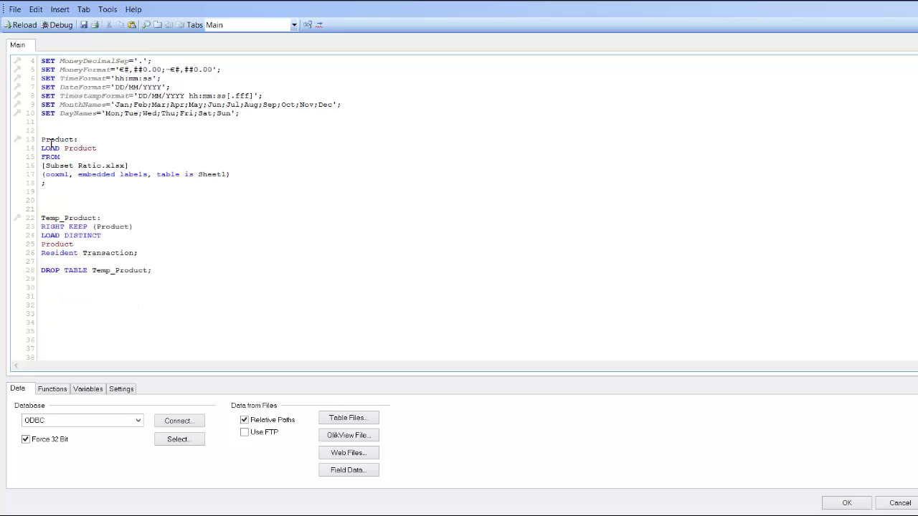
pyautogui.press('Return')
pyautogui.write('Transaction: LOAD Product,      Amount FROM [Subset Ratio.xlsx] (ooxml, embedded labels, table is Sheet1) ;')
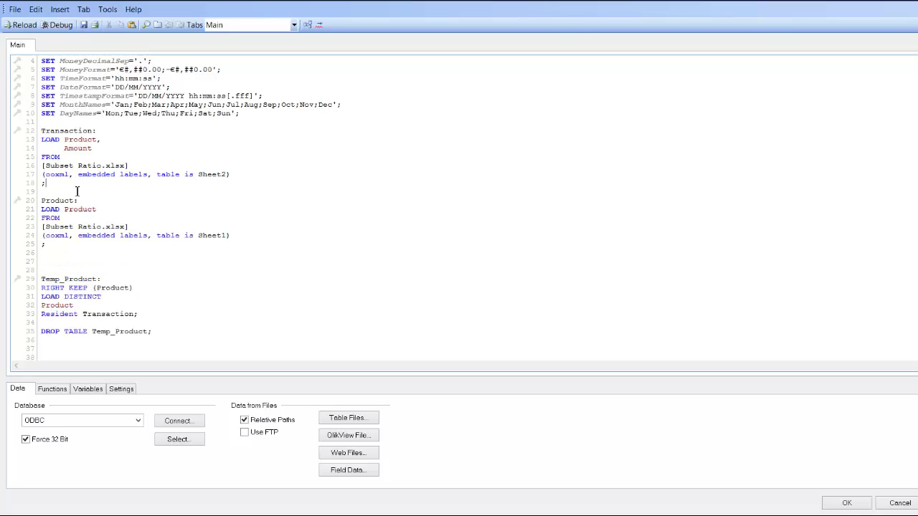
# Reload the data, confirm # Products stays at 934, and view the table structure
pyautogui.hotkey('ctrl', 'r')
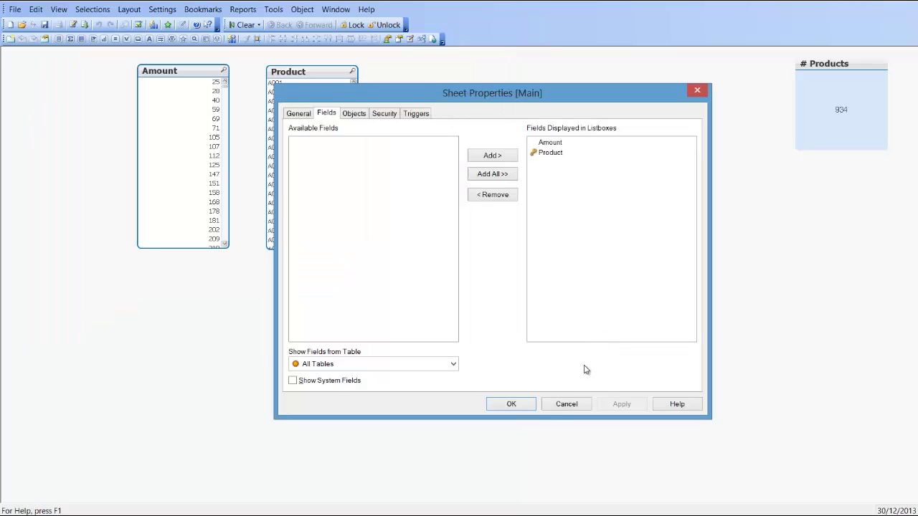
pyautogui.click(524, 405)
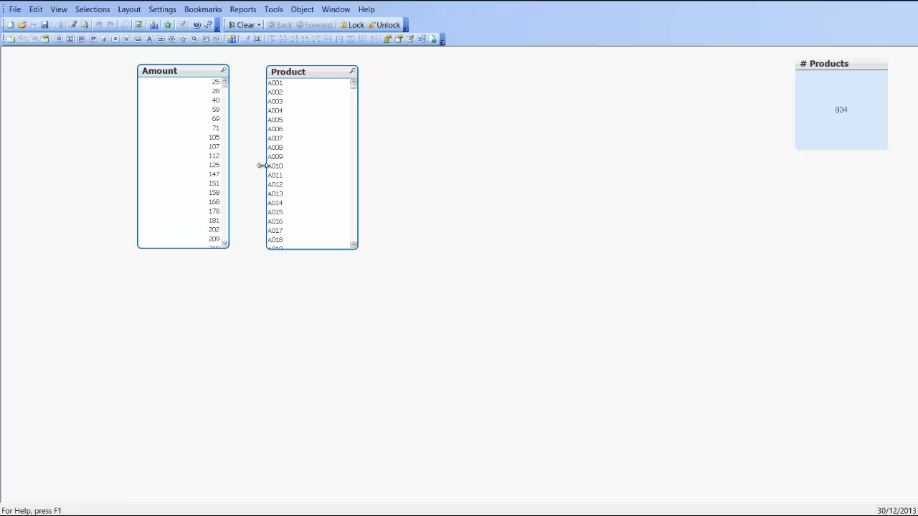
pyautogui.hotkey('ctrl', 't')
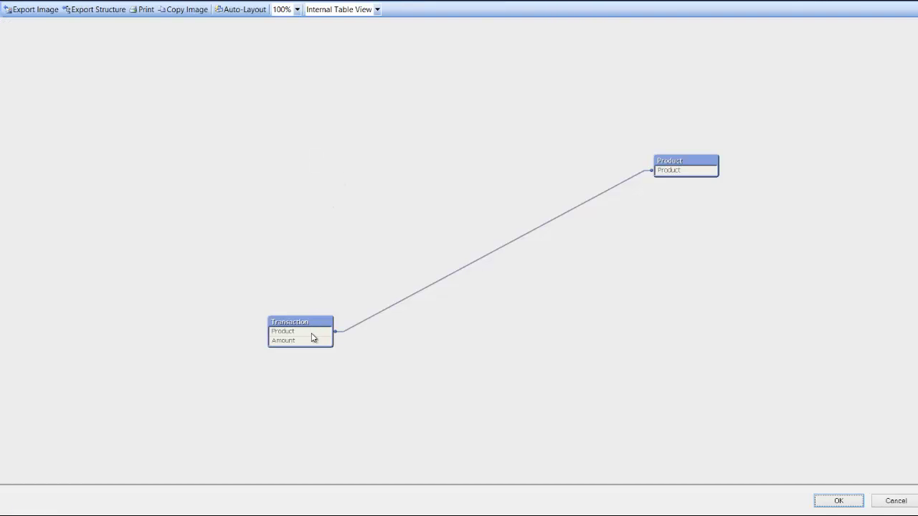
# Check the Product key fields in the table structure view, then close it
pyautogui.moveTo(314, 334)
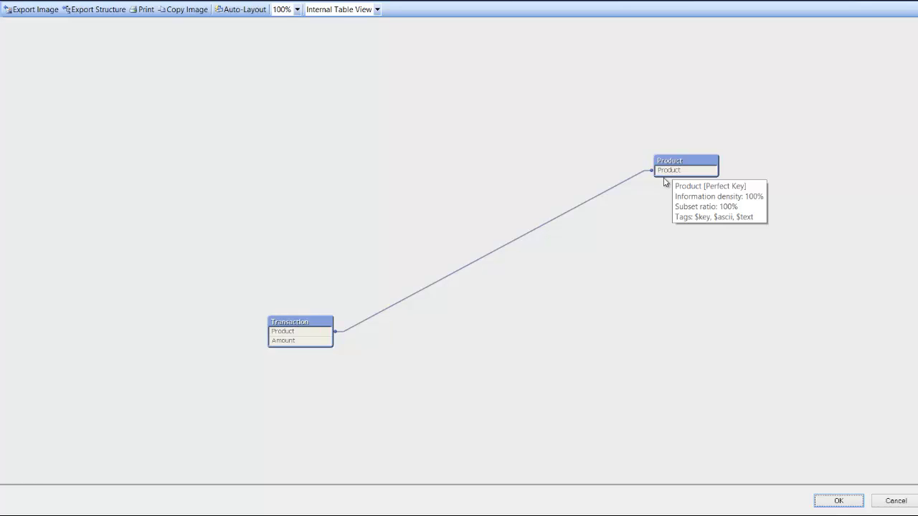
pyautogui.click(840, 501)
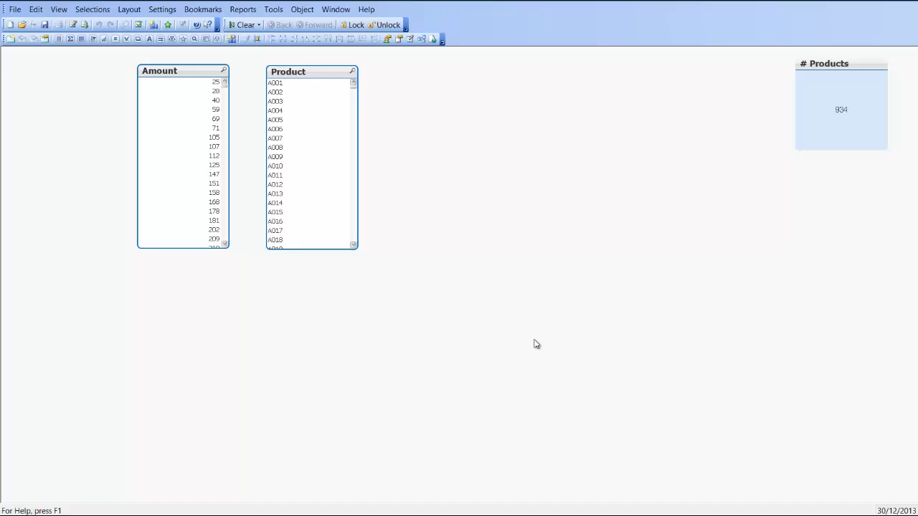
pyautogui.hotkey('ctrl', 'e')
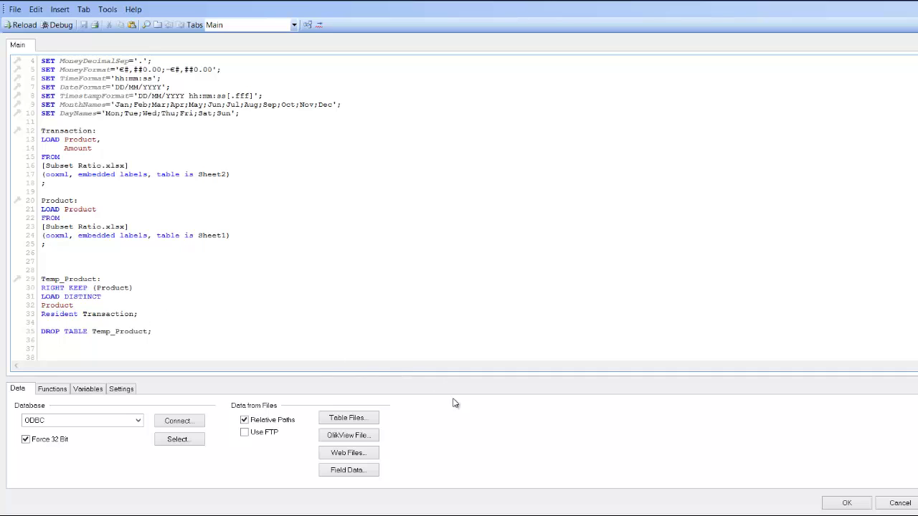
pyautogui.click(845, 504)
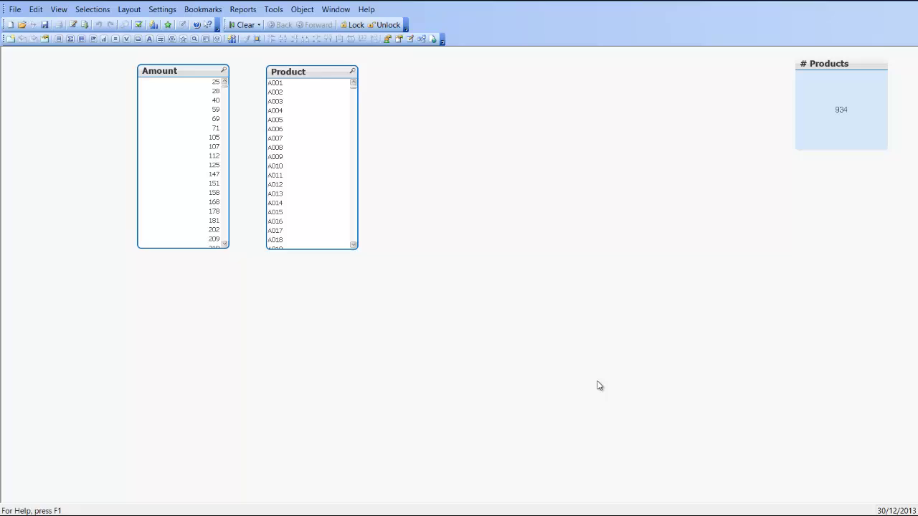